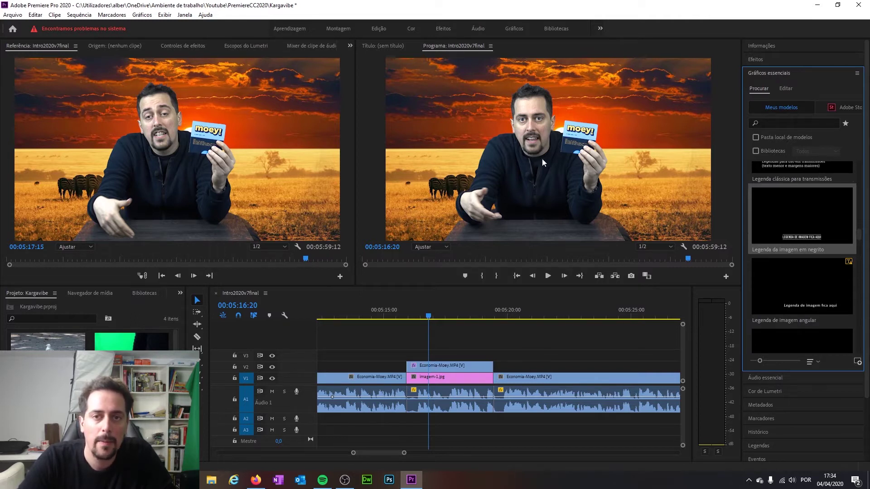
# Reopen the Essential Graphics template list and select the 'Legenda da imagem em negrito' template.
pyautogui.click(773, 75)
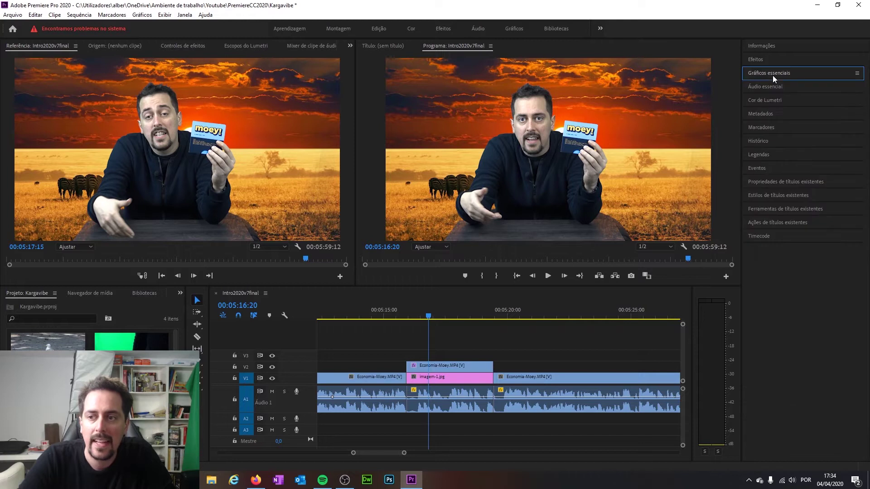
pyautogui.click(774, 73)
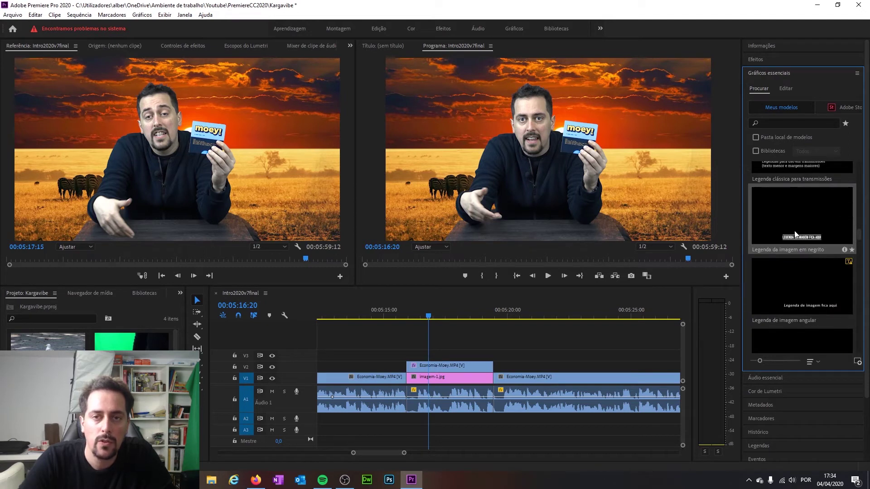
pyautogui.moveTo(799, 224)
pyautogui.mouseDown()
pyautogui.moveTo(405, 347)
pyautogui.moveTo(425, 350)
pyautogui.mouseUp()
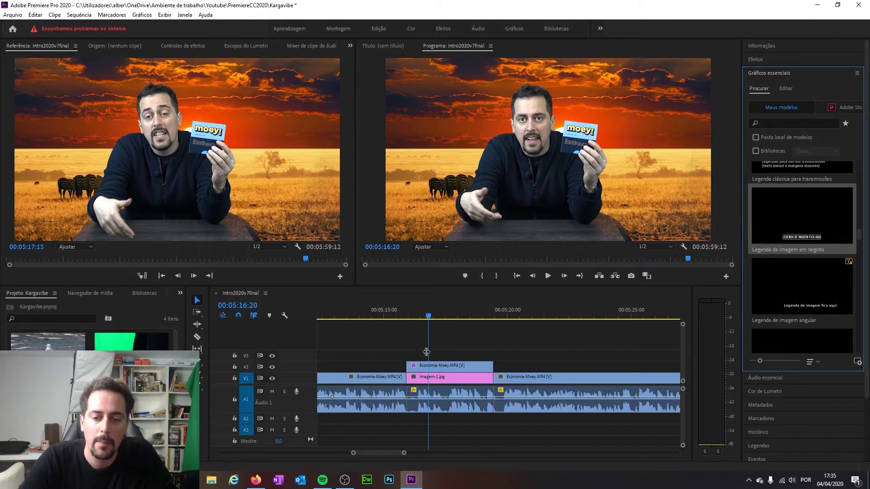
pyautogui.moveTo(426, 350); pyautogui.dragTo(811, 187)
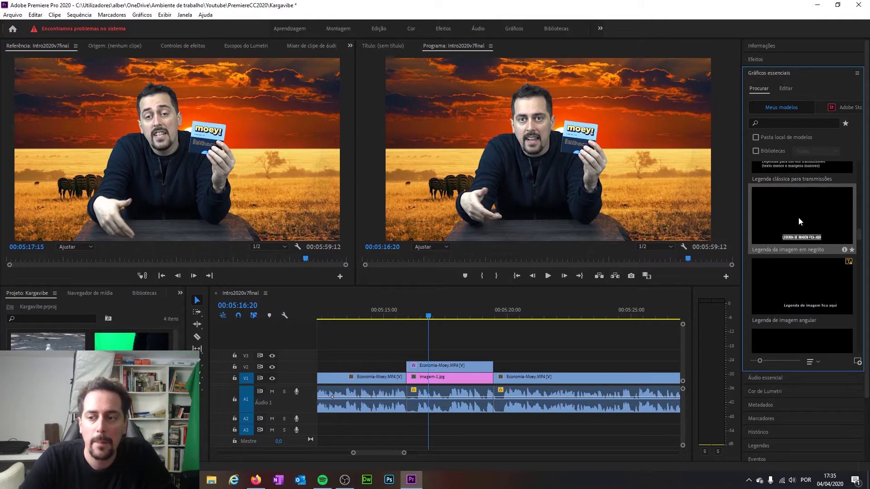
pyautogui.click(811, 278)
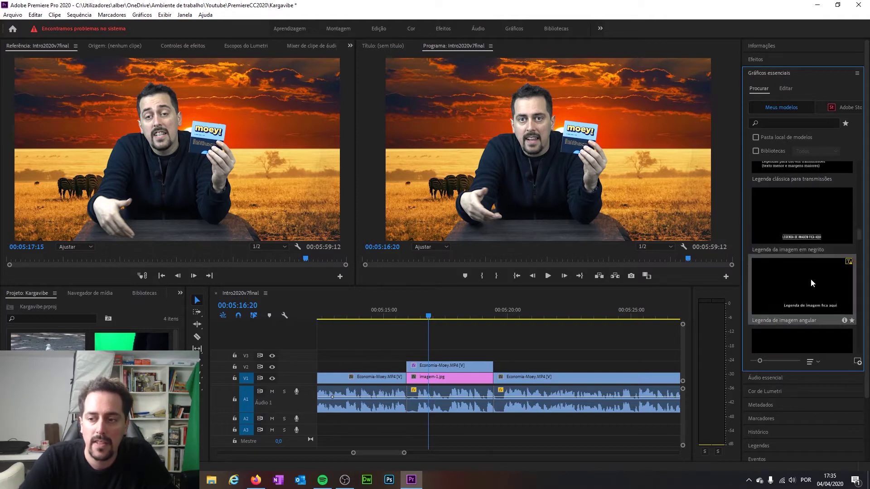
pyautogui.click(802, 217)
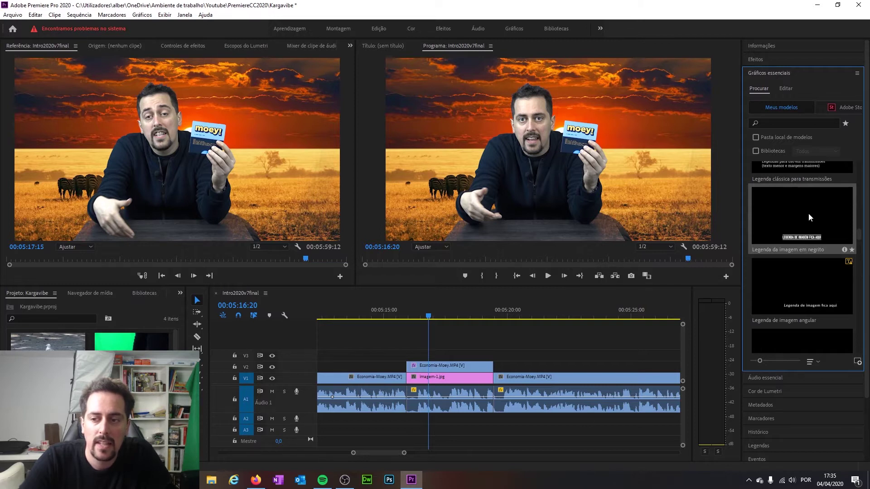
# Drop 'Legenda da imagem em negrito' onto V3, aligned with the green-screen clip's start.
pyautogui.moveTo(809, 213); pyautogui.dragTo(458, 336)
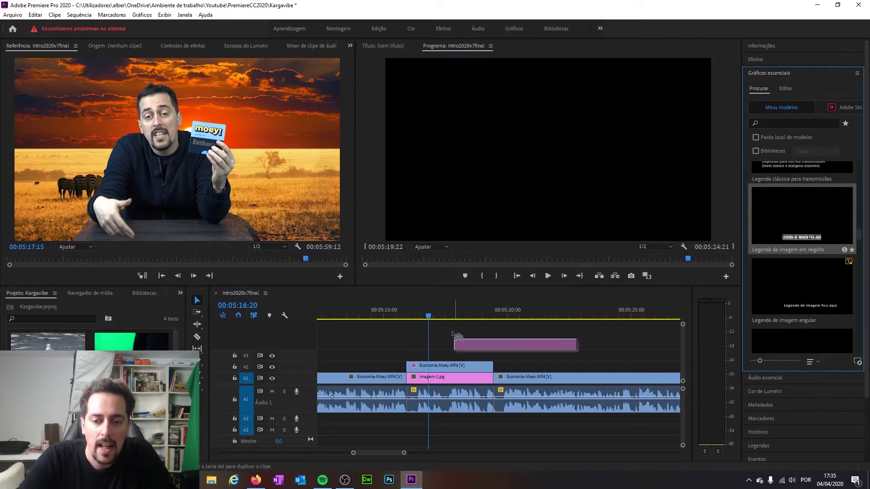
pyautogui.moveTo(458, 336); pyautogui.dragTo(413, 358)
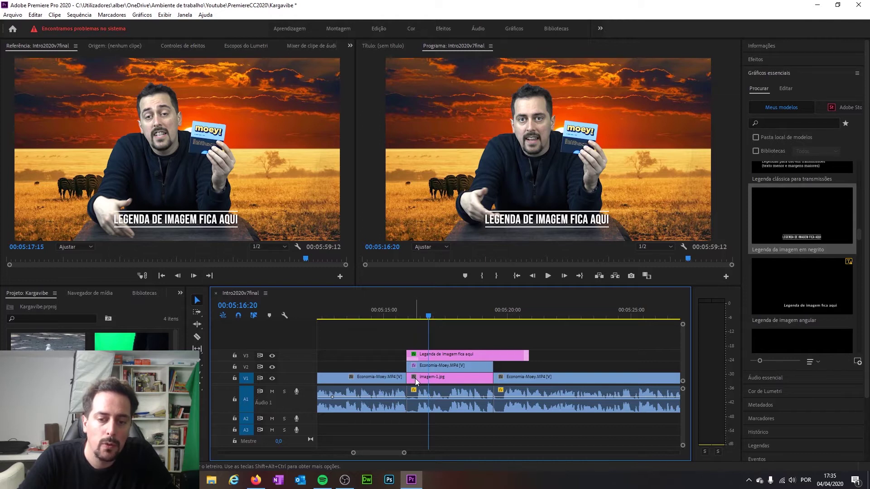
# Trim the V3 caption to end with the V2 clip and retype its text as 'Paisagem tropical'.
pyautogui.click(422, 354)
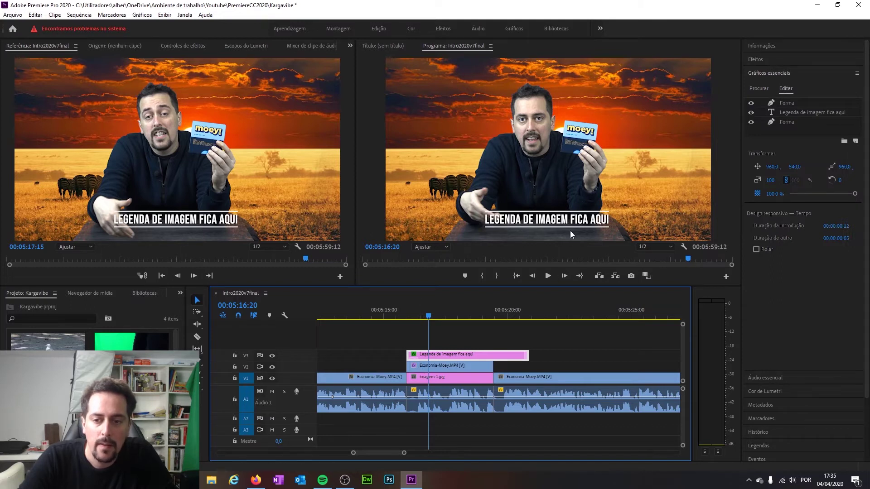
pyautogui.moveTo(526, 350); pyautogui.dragTo(490, 352)
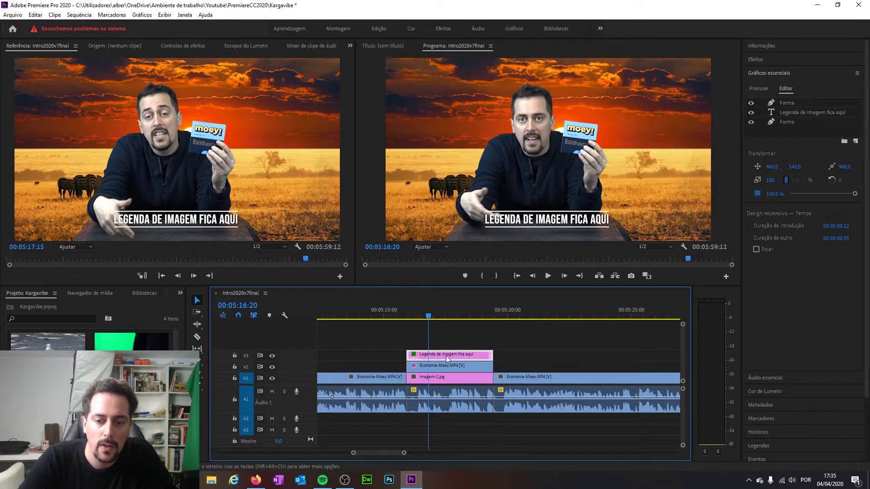
pyautogui.click(542, 221)
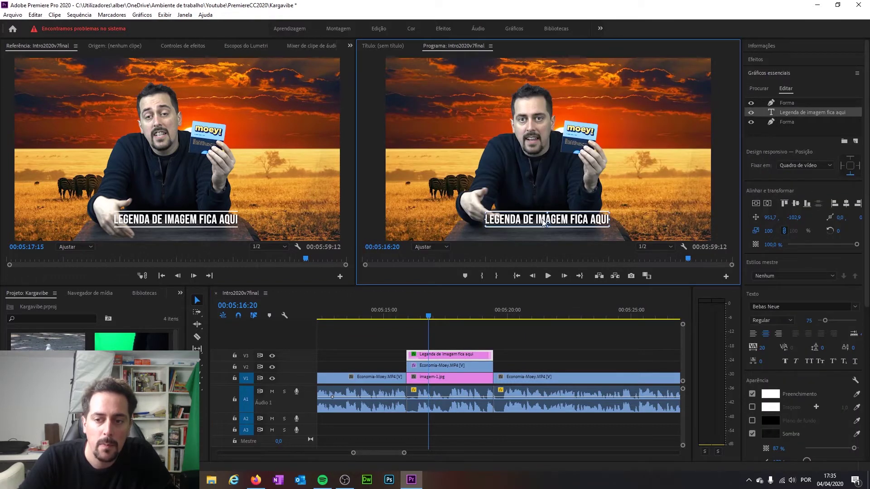
pyautogui.doubleClick(530, 221)
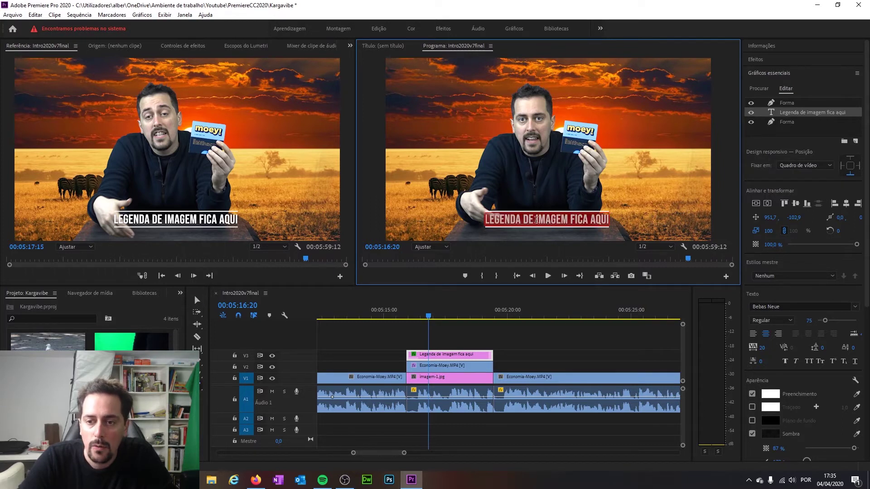
pyautogui.click(536, 220)
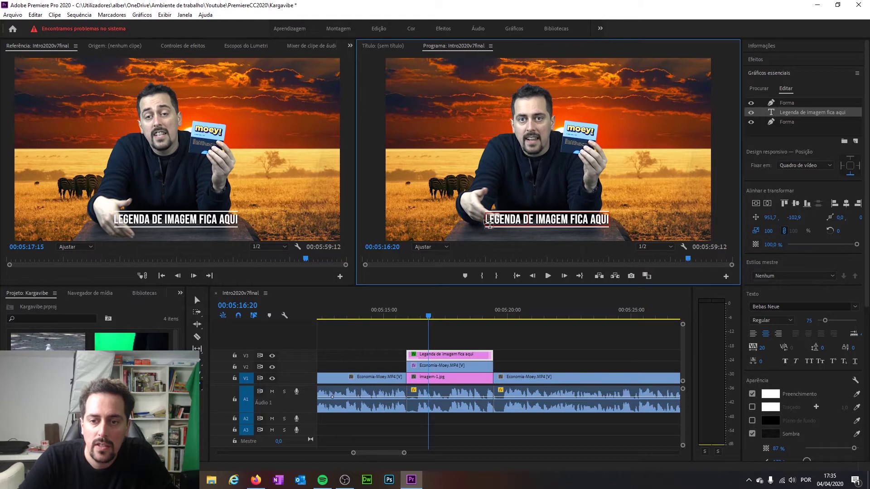
pyautogui.moveTo(489, 223); pyautogui.dragTo(524, 222)
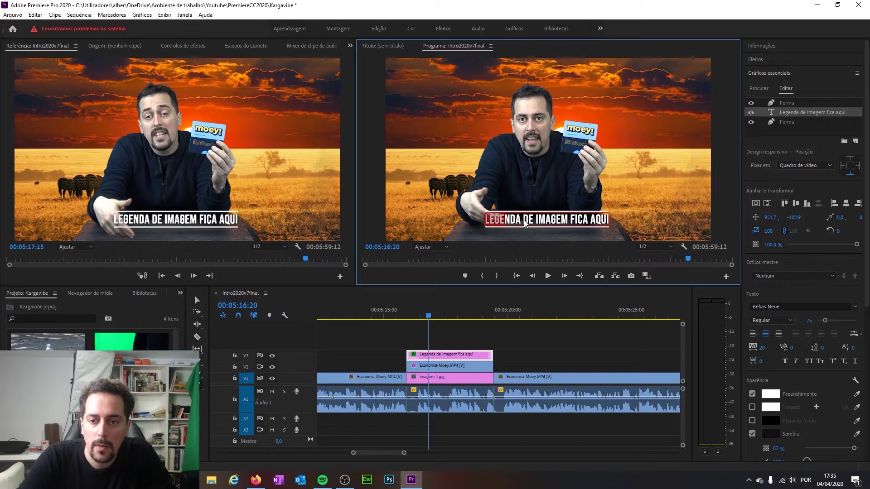
pyautogui.hotkey('ctrl', 'a')
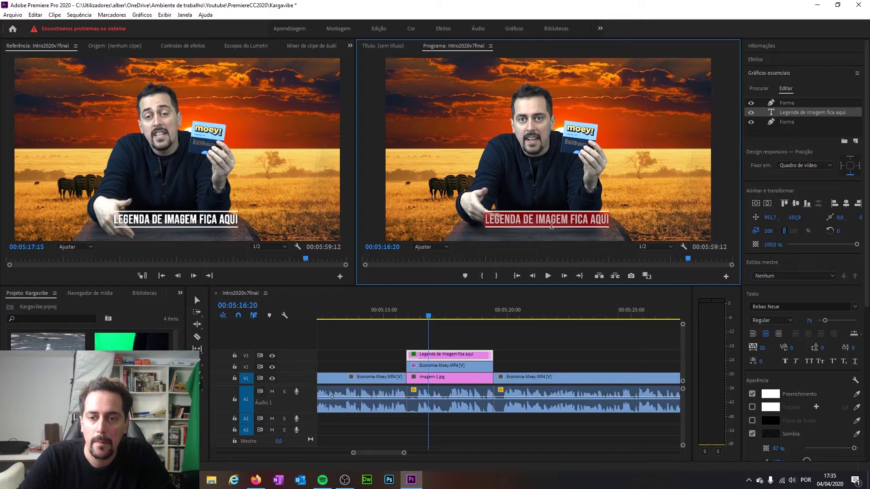
pyautogui.write('Paisa')
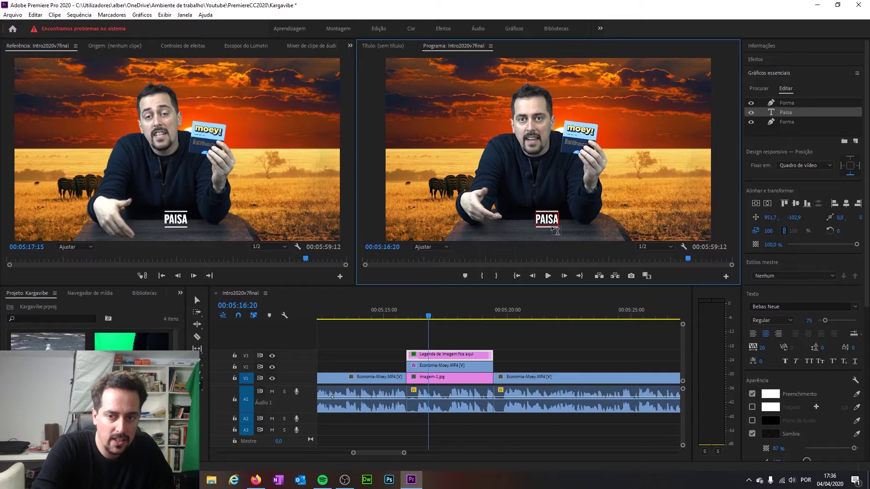
pyautogui.write('gem tropical')
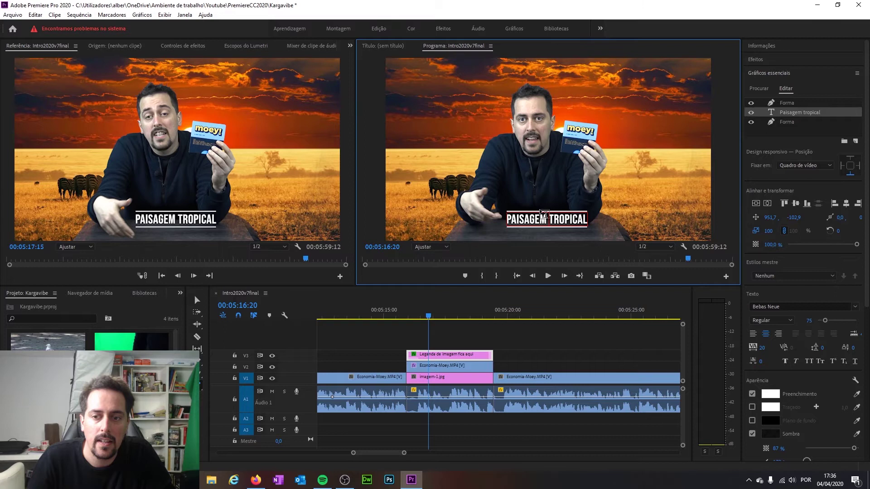
# Scrub and play through the PAISAGEM TROPICAL caption to preview its animation.
pyautogui.click(412, 317)
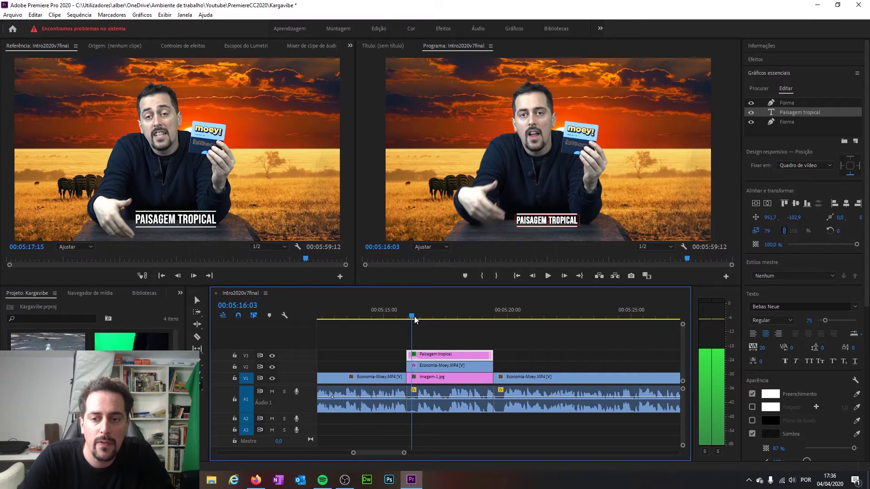
pyautogui.moveTo(414, 319); pyautogui.dragTo(416, 317)
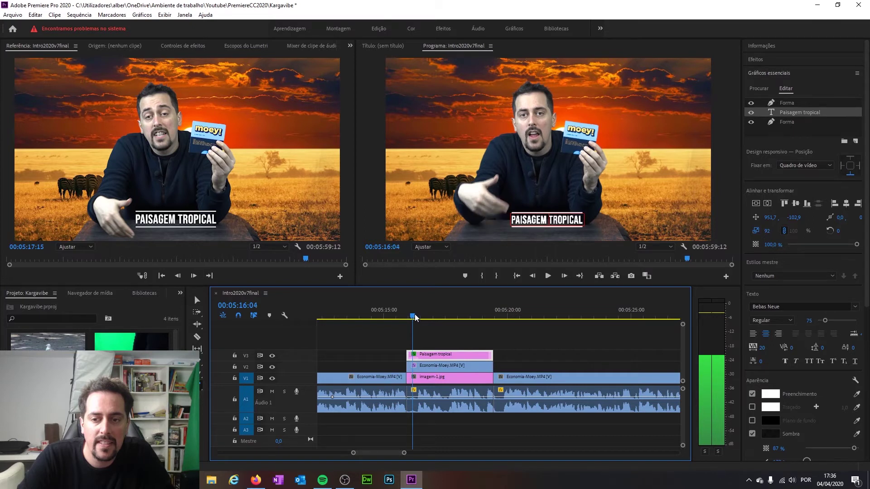
pyautogui.press('space')
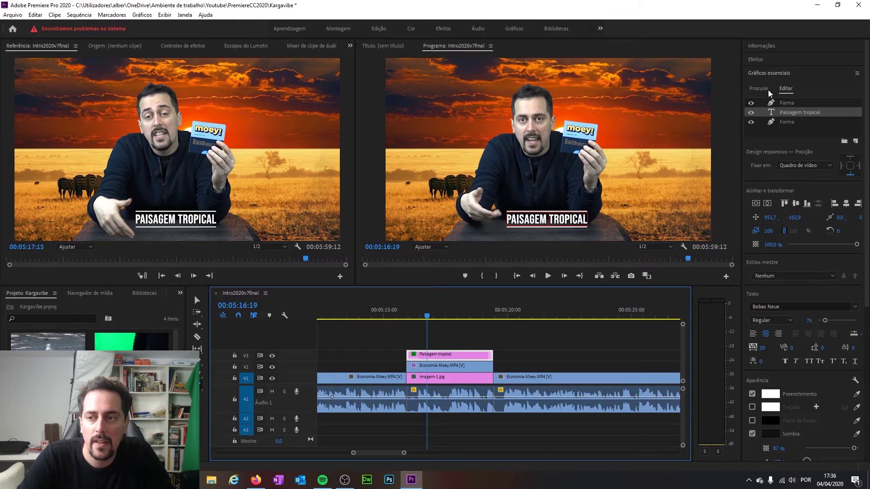
pyautogui.click(438, 318)
pyautogui.moveTo(438, 319)
pyautogui.mouseDown()
pyautogui.moveTo(484, 320)
pyautogui.moveTo(466, 320)
pyautogui.mouseUp()
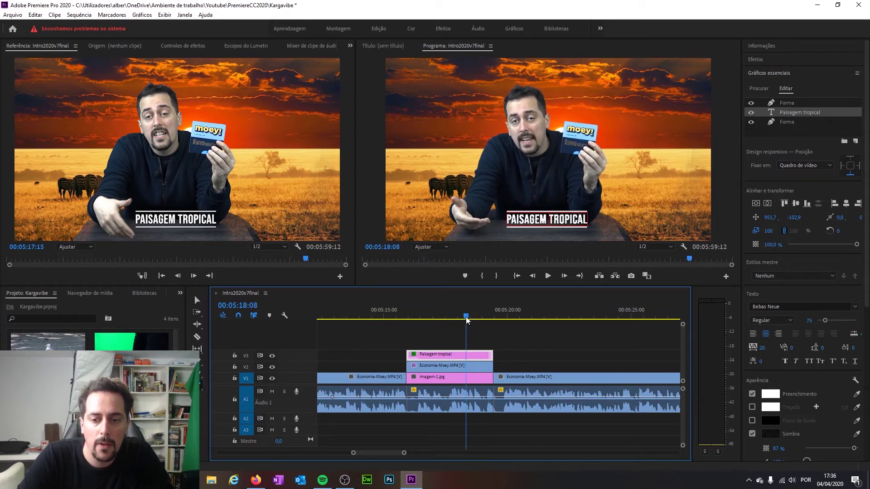
# Set the Paisagem tropical clip's duration to 00:00:10:13 in Velocidade/duração.
pyautogui.rightClick(452, 359)
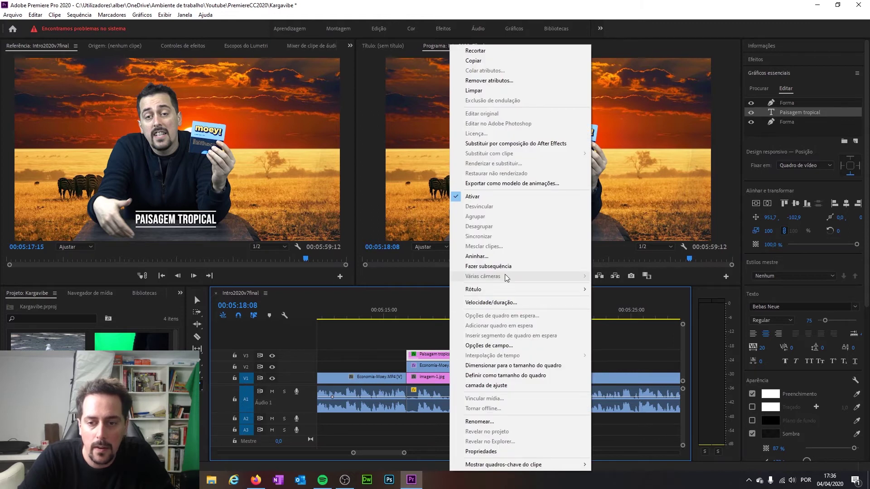
pyautogui.click(506, 303)
pyautogui.click(445, 220)
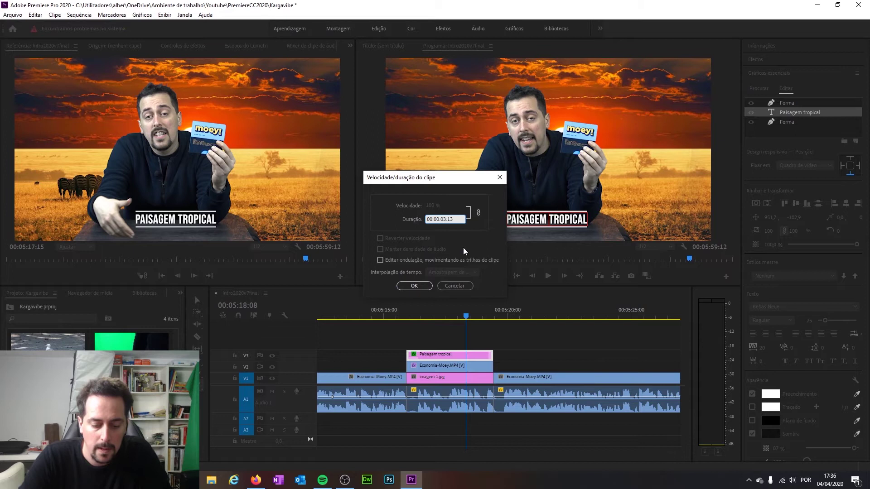
pyautogui.click(445, 219)
pyautogui.write('10')
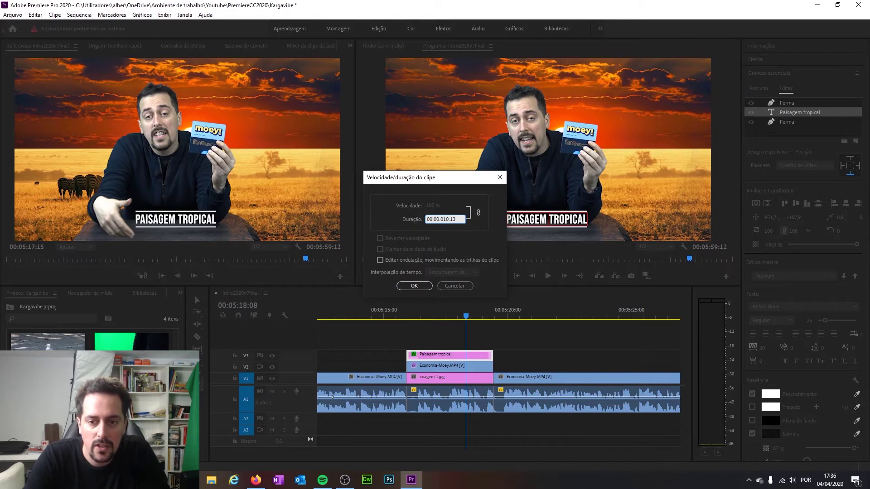
pyautogui.write('10:')
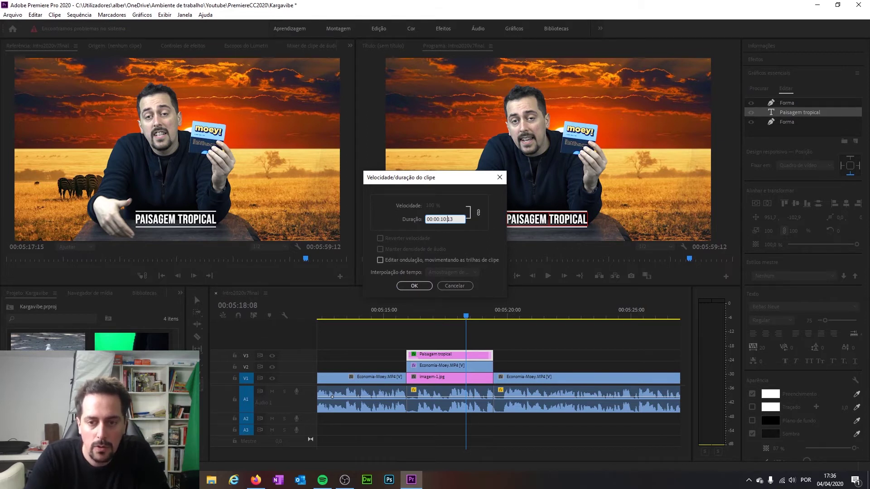
pyautogui.press('Return')
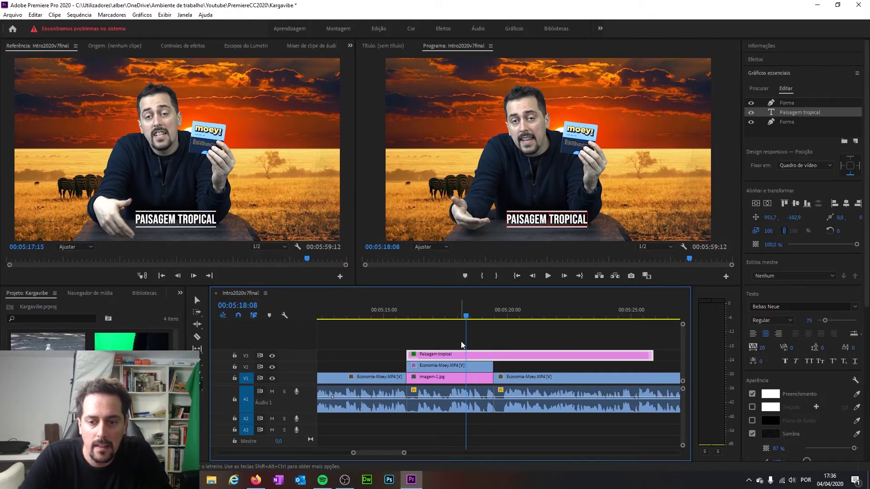
# Scrub and play the sequence to review the lengthened caption, returning to around 00:05:17.
pyautogui.moveTo(467, 320)
pyautogui.mouseDown()
pyautogui.moveTo(415, 320)
pyautogui.moveTo(564, 311)
pyautogui.mouseUp()
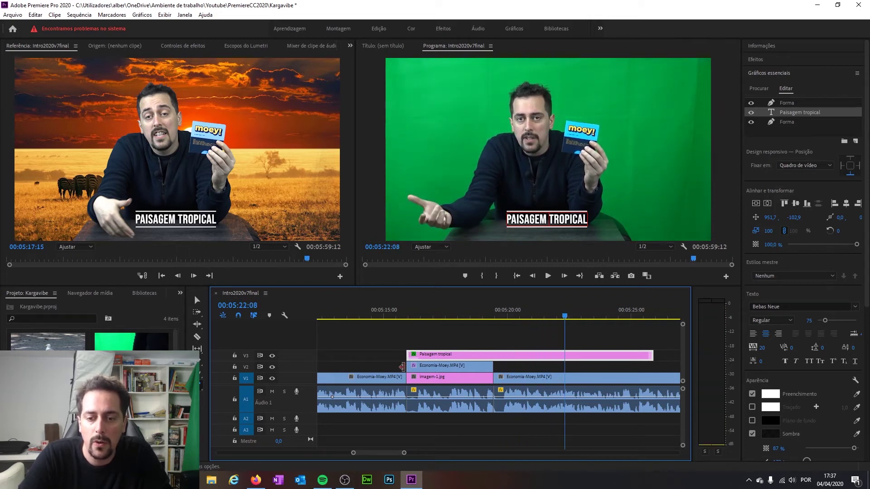
pyautogui.press('space')
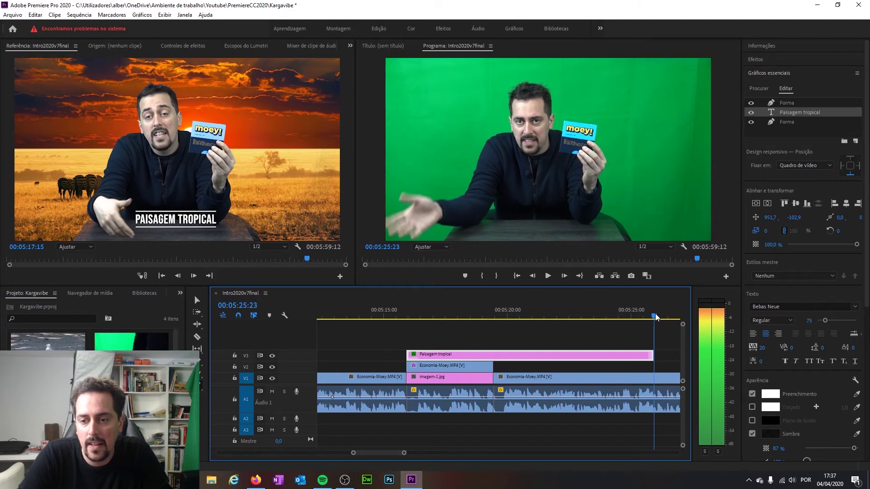
pyautogui.click(584, 318)
pyautogui.moveTo(584, 317); pyautogui.dragTo(449, 318)
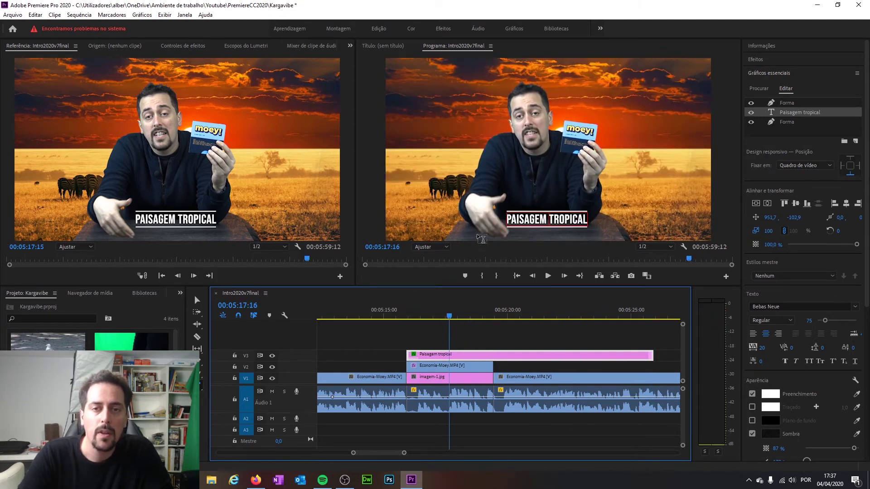
# Delete the Paisagem tropical title clip from V3.
pyautogui.click(759, 88)
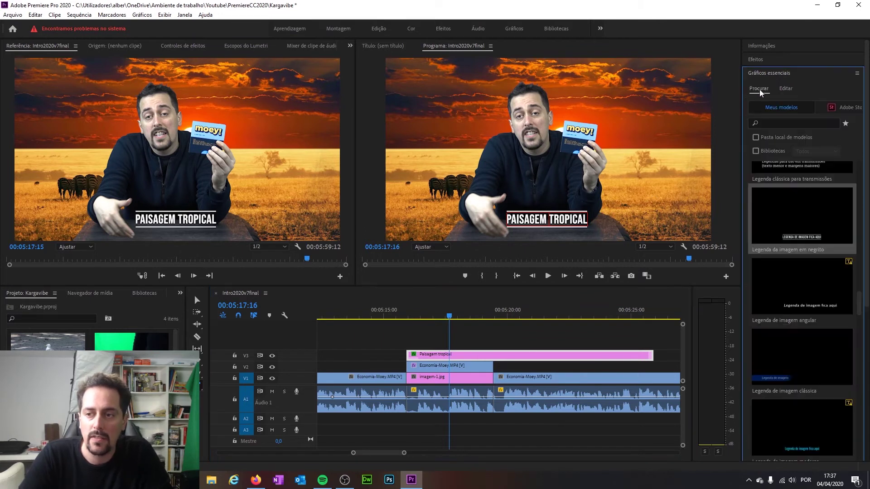
pyautogui.scroll(3, 809, 259)
pyautogui.click(531, 357)
pyautogui.press('Delete')
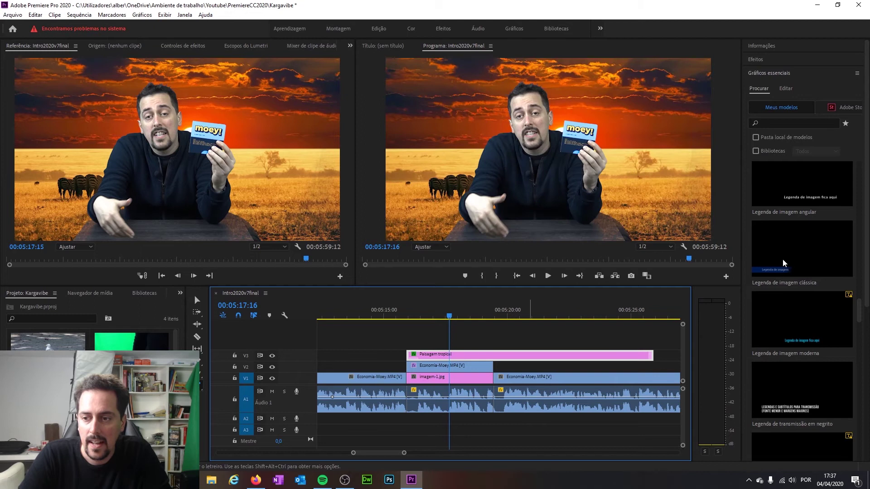
# Place the 'Legenda de imagem clássica' template on V3 and scrub to preview it.
pyautogui.click(791, 262)
pyautogui.moveTo(808, 253); pyautogui.dragTo(410, 358)
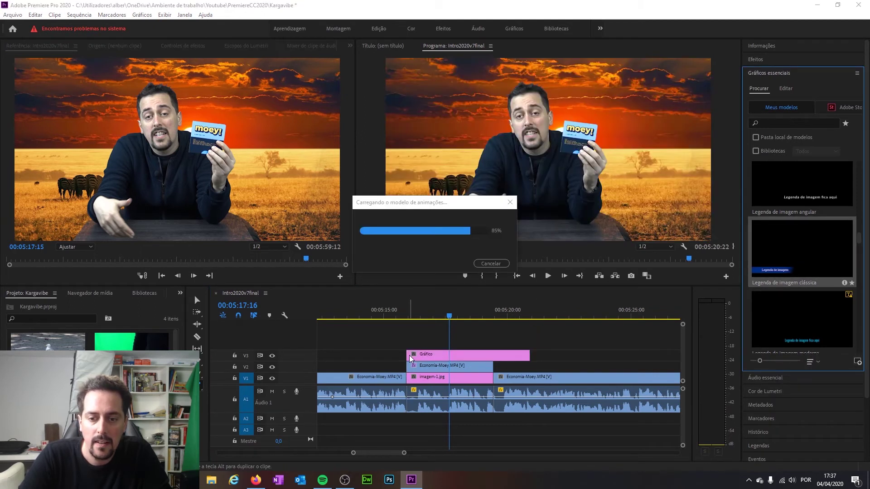
pyautogui.moveTo(449, 317)
pyautogui.mouseDown()
pyautogui.moveTo(404, 320)
pyautogui.moveTo(436, 320)
pyautogui.mouseUp()
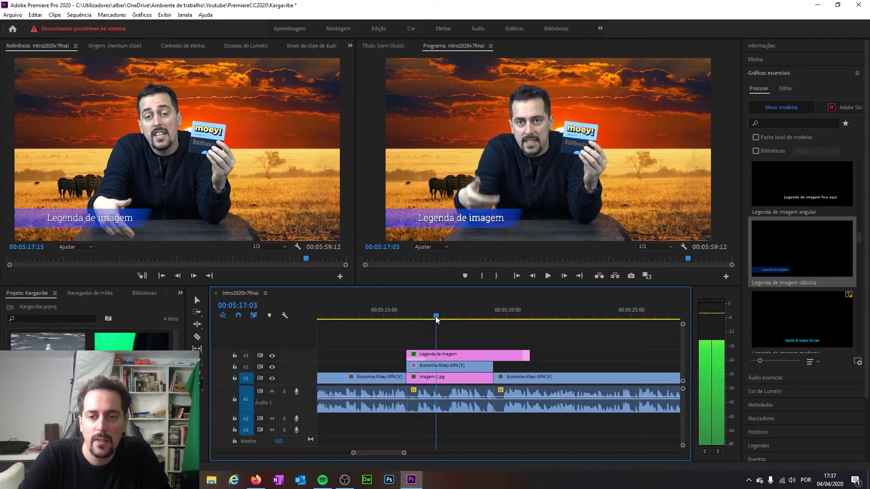
# Replace the caption text 'Legenda de imagem' with 'Natureza' and scrub through to preview it.
pyautogui.click(482, 218)
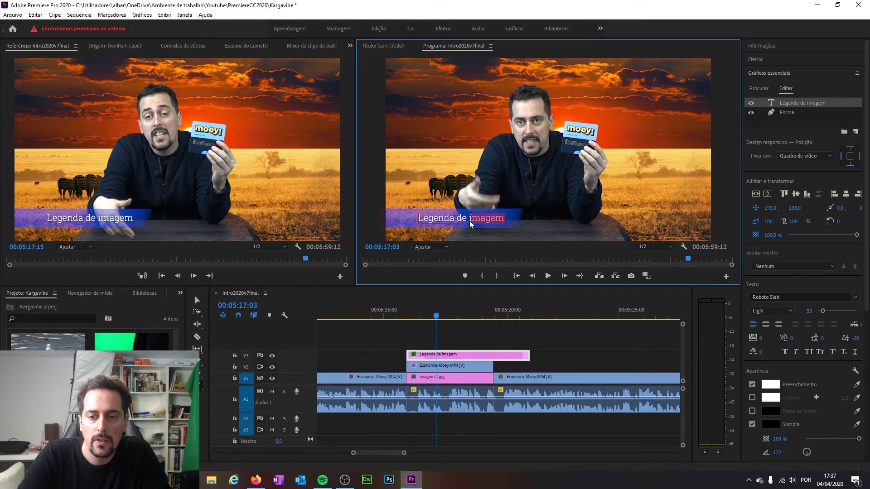
pyautogui.moveTo(471, 224); pyautogui.dragTo(416, 223)
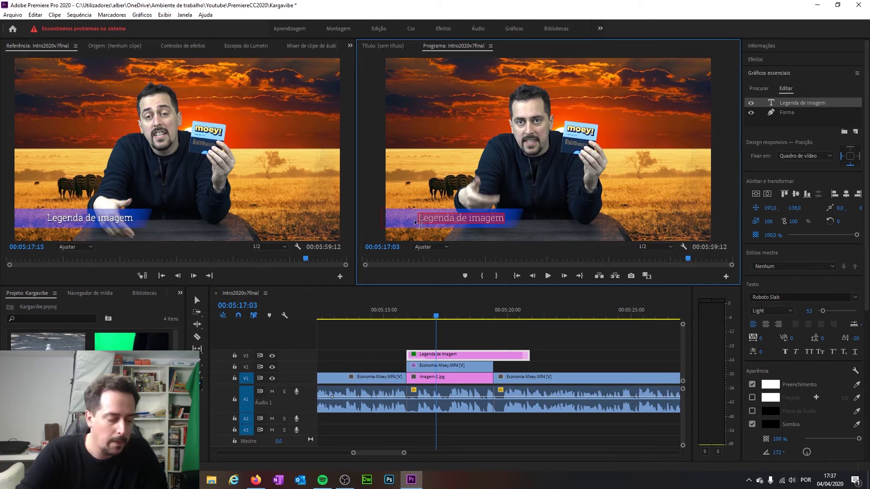
pyautogui.write('Natureza')
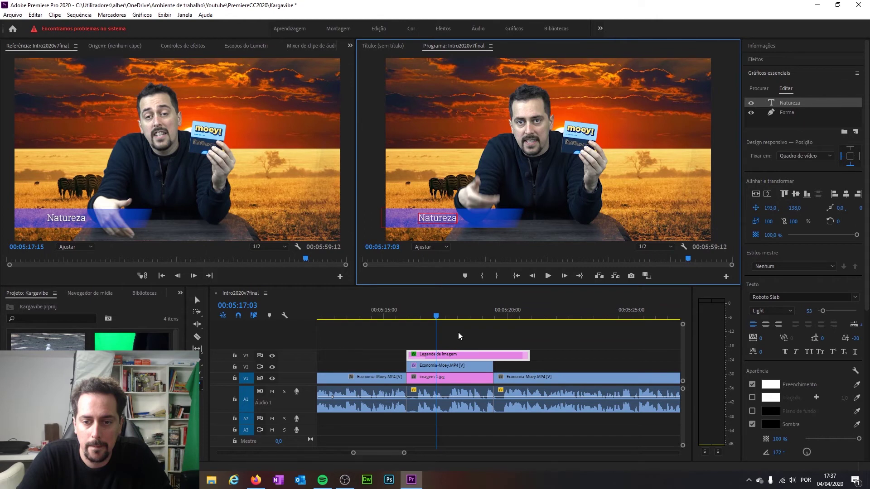
pyautogui.click(423, 317)
pyautogui.moveTo(417, 320); pyautogui.dragTo(402, 320)
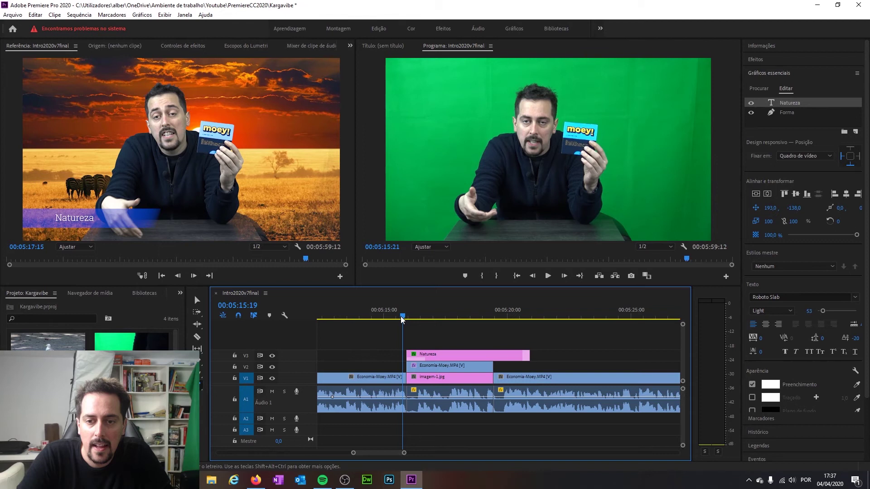
pyautogui.moveTo(402, 320)
pyautogui.mouseDown()
pyautogui.moveTo(509, 313)
pyautogui.moveTo(455, 313)
pyautogui.mouseUp()
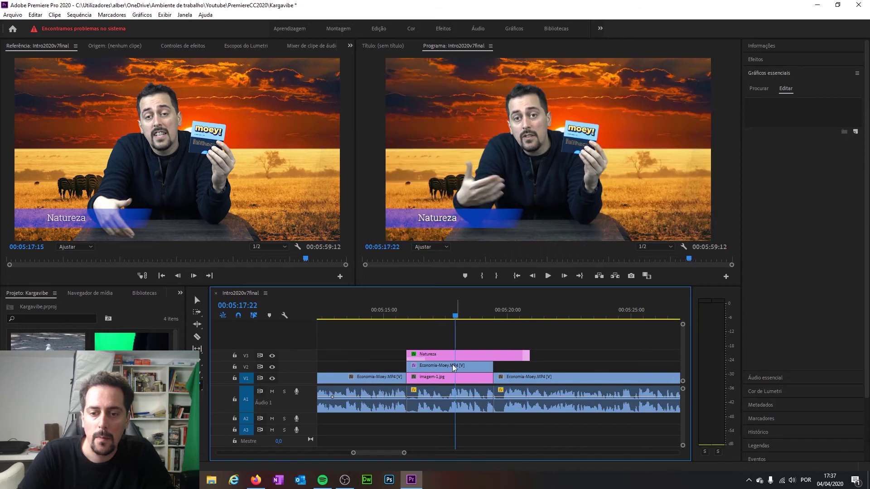
# Extend the Natureza clip's duration in Velocidade/duração so it runs past 00:05:25.
pyautogui.rightClick(446, 357)
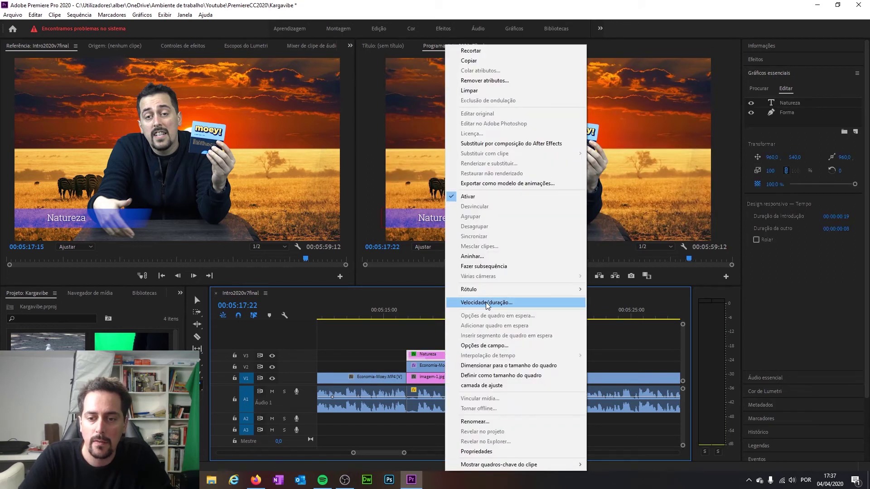
pyautogui.click(486, 302)
pyautogui.click(443, 220)
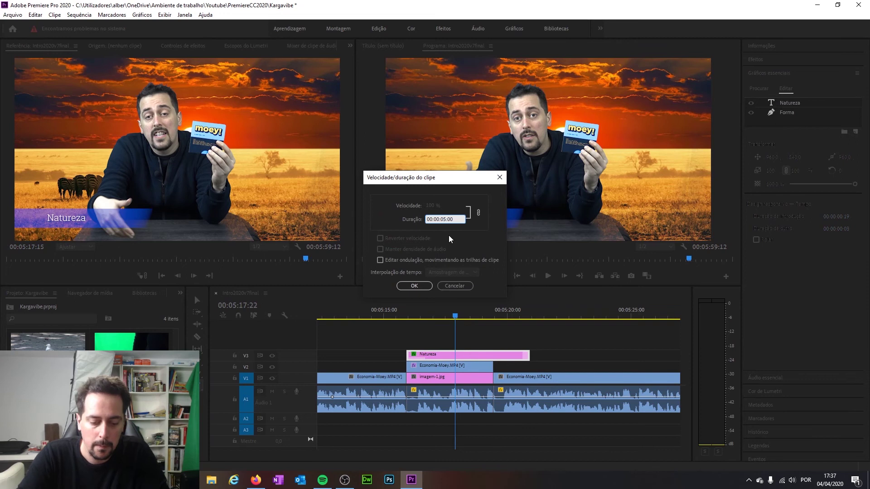
pyautogui.press('Return')
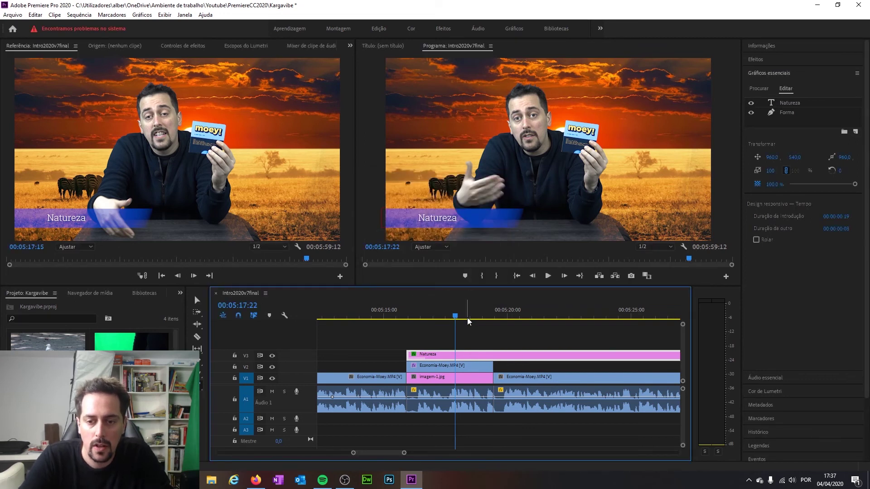
pyautogui.moveTo(467, 319)
pyautogui.mouseDown()
pyautogui.moveTo(503, 319)
pyautogui.moveTo(455, 320)
pyautogui.mouseUp()
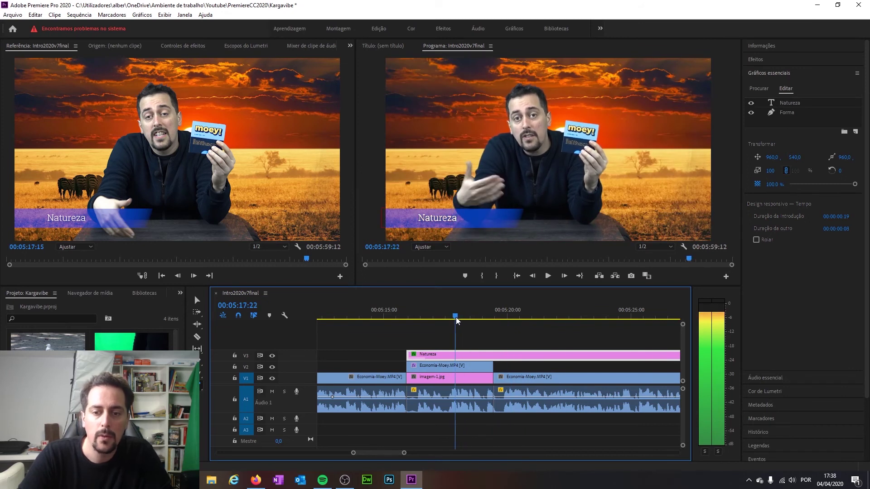